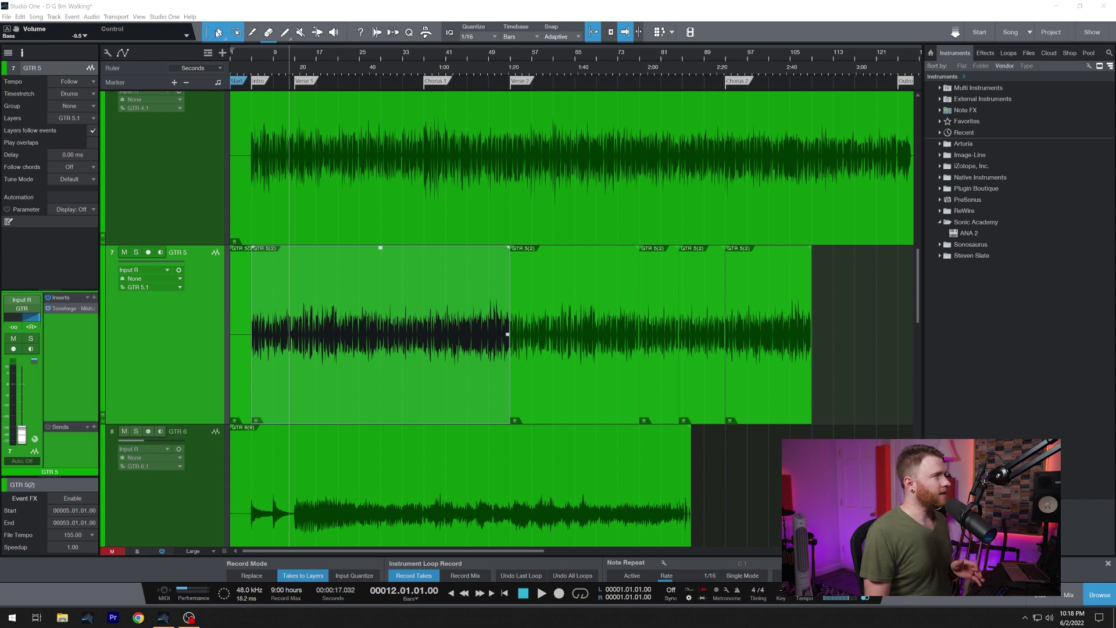
Switch to the Range Tool, mark a range on GTR 5, drag it later, then deselect
left_click(208, 34)
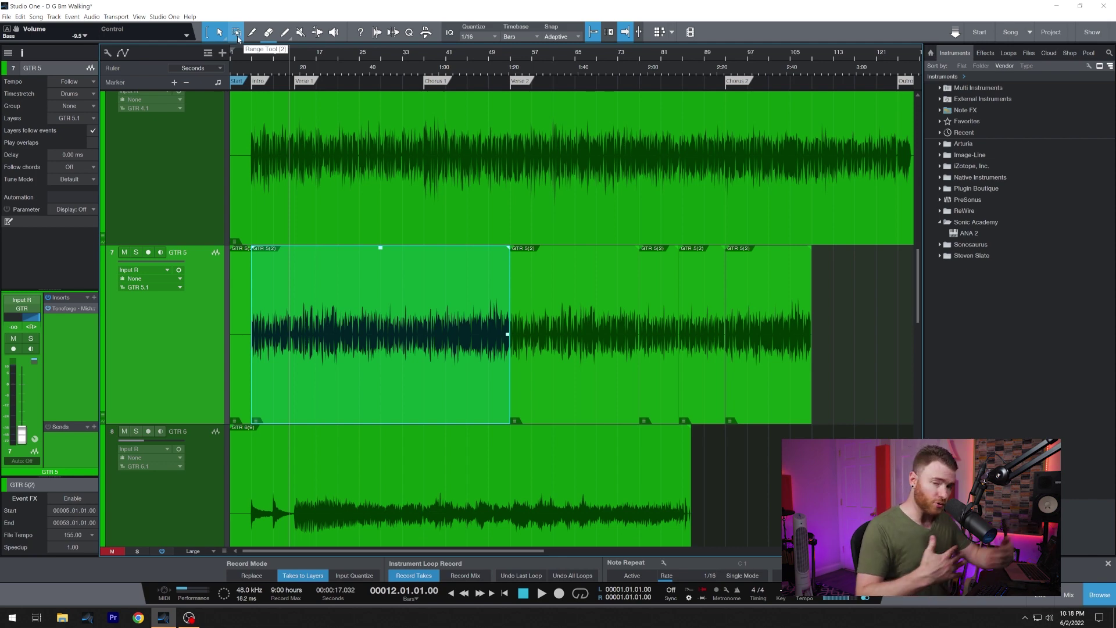
left_click(238, 38)
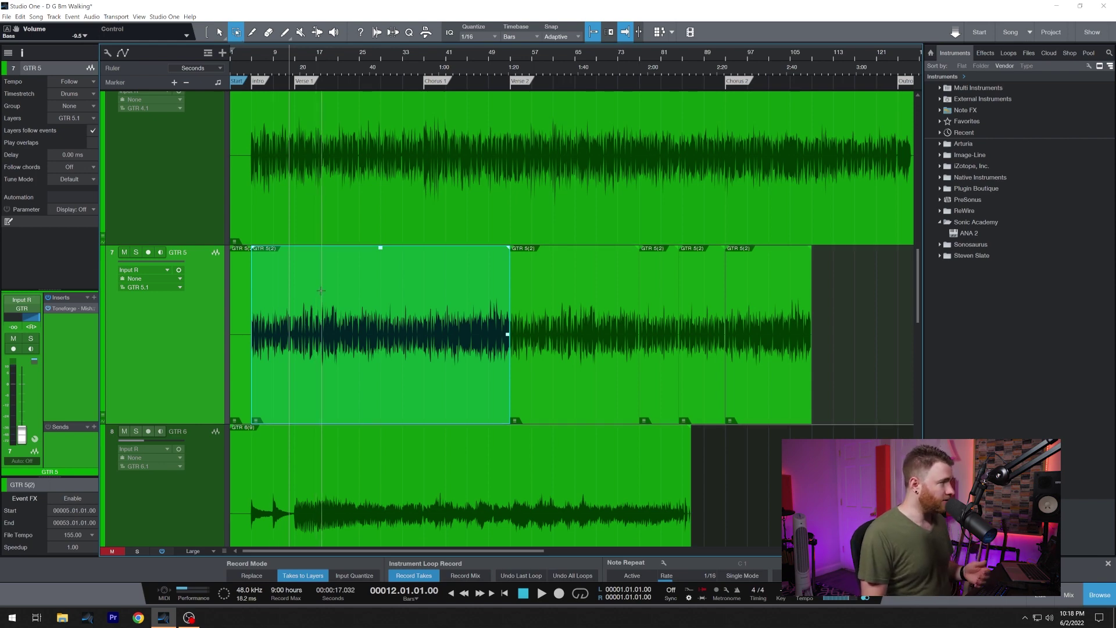
left_click_drag(321, 290, 416, 287)
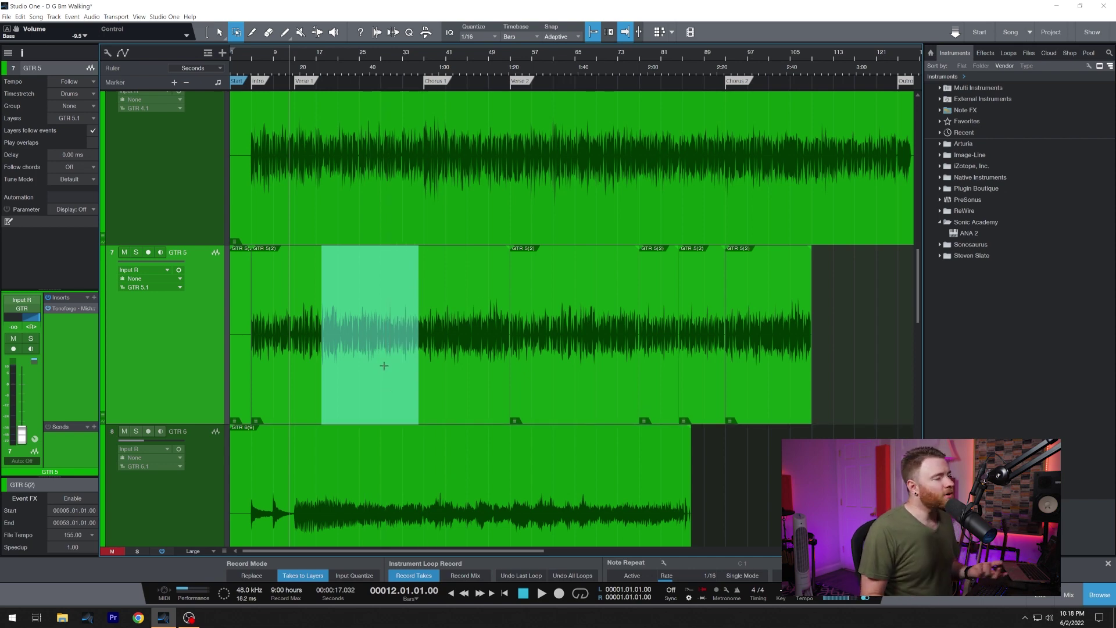
mouse_move(381, 387)
left_mouse_down()
mouse_move(418, 382)
mouse_move(364, 383)
mouse_move(410, 382)
mouse_move(398, 385)
left_mouse_up()
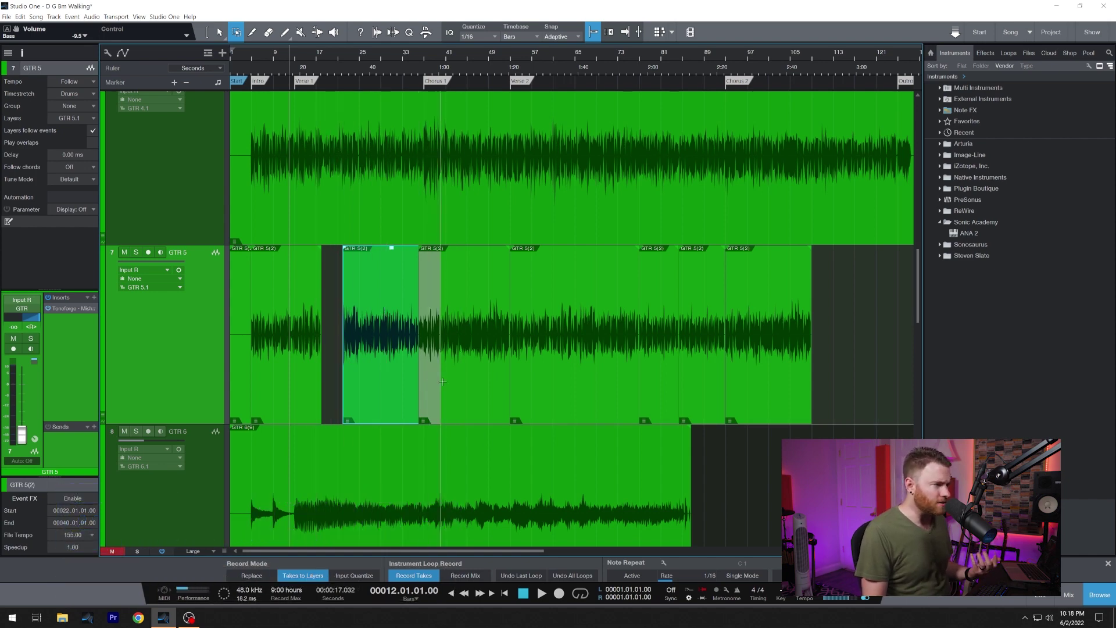
left_click(429, 343)
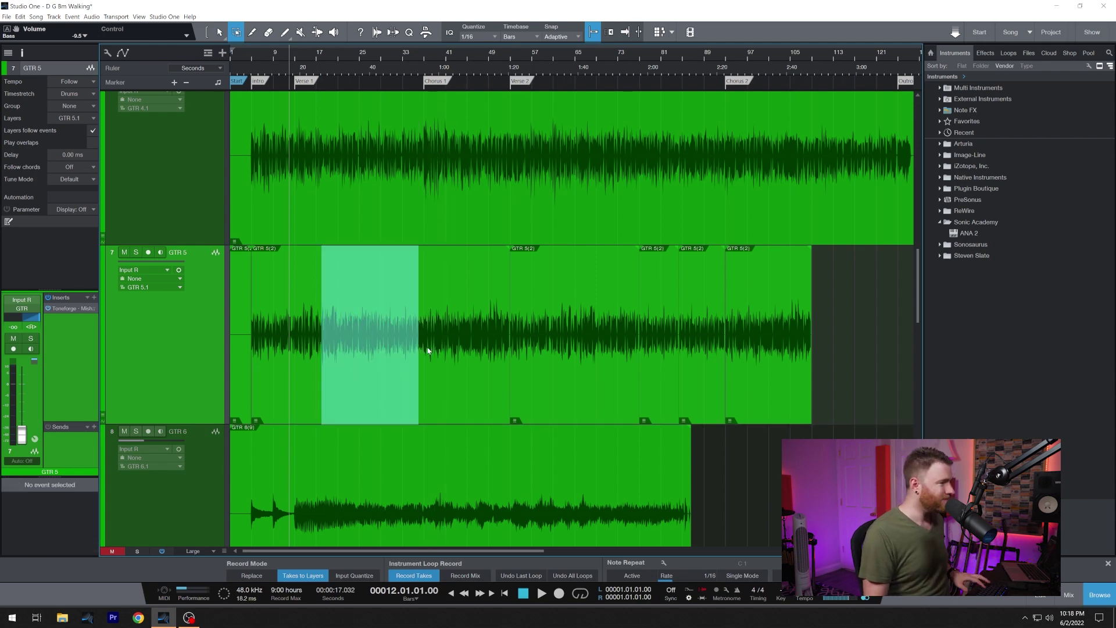
Re-link the Arrow and Range tools and pick an alternative tool from the arrow tool's list
left_click(207, 35)
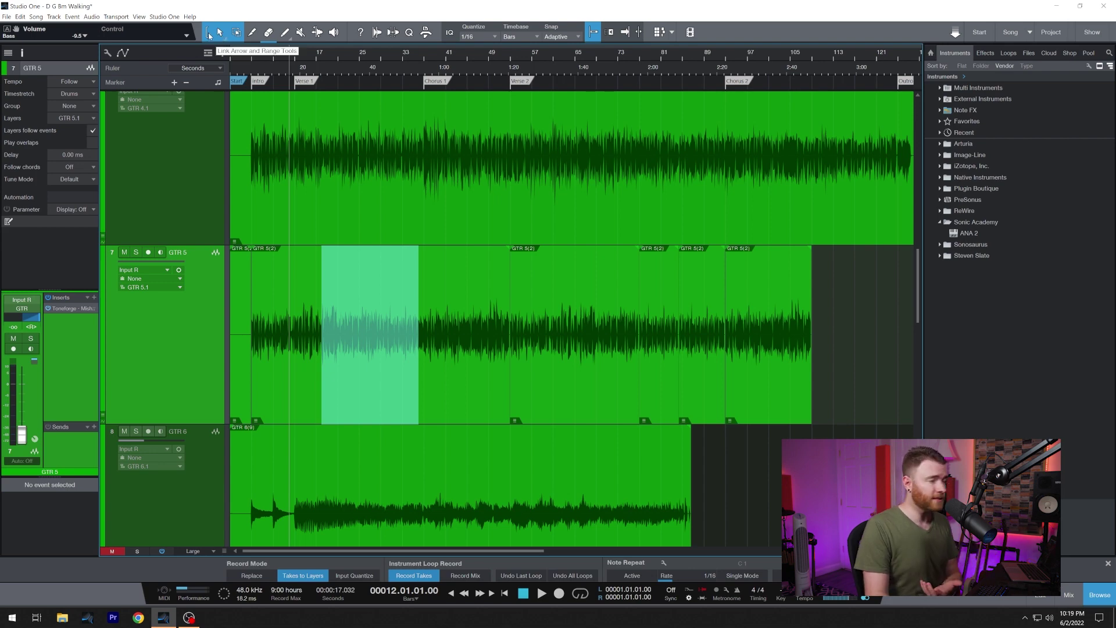
left_click(219, 35)
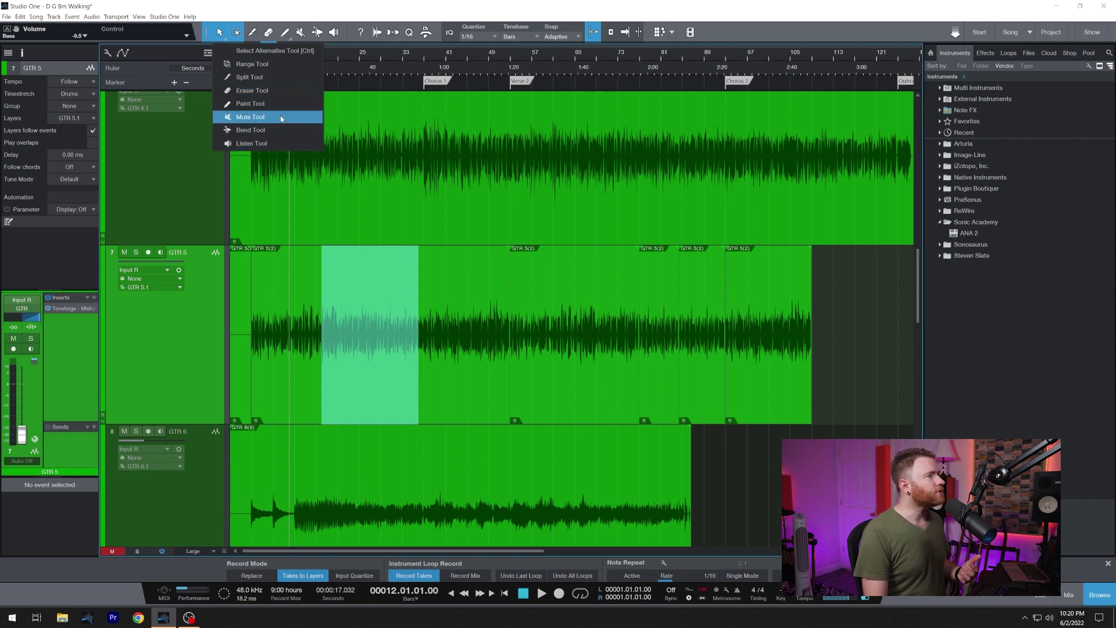
left_click(264, 77)
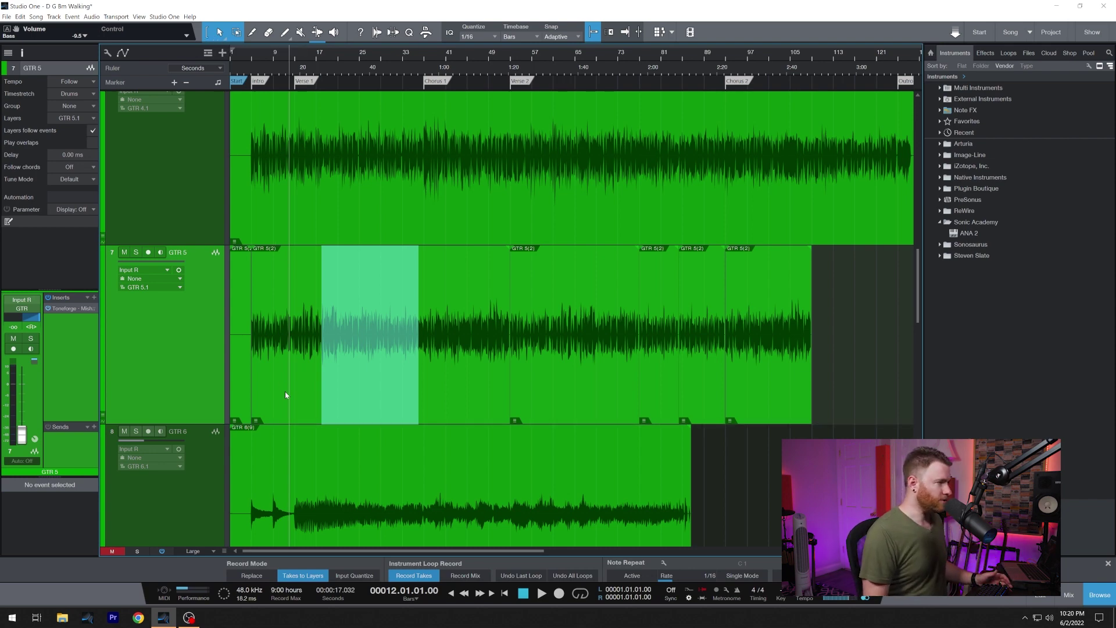
Mark a range on the GTR 5(2) event, drag it later, then undo the move
left_click(299, 331)
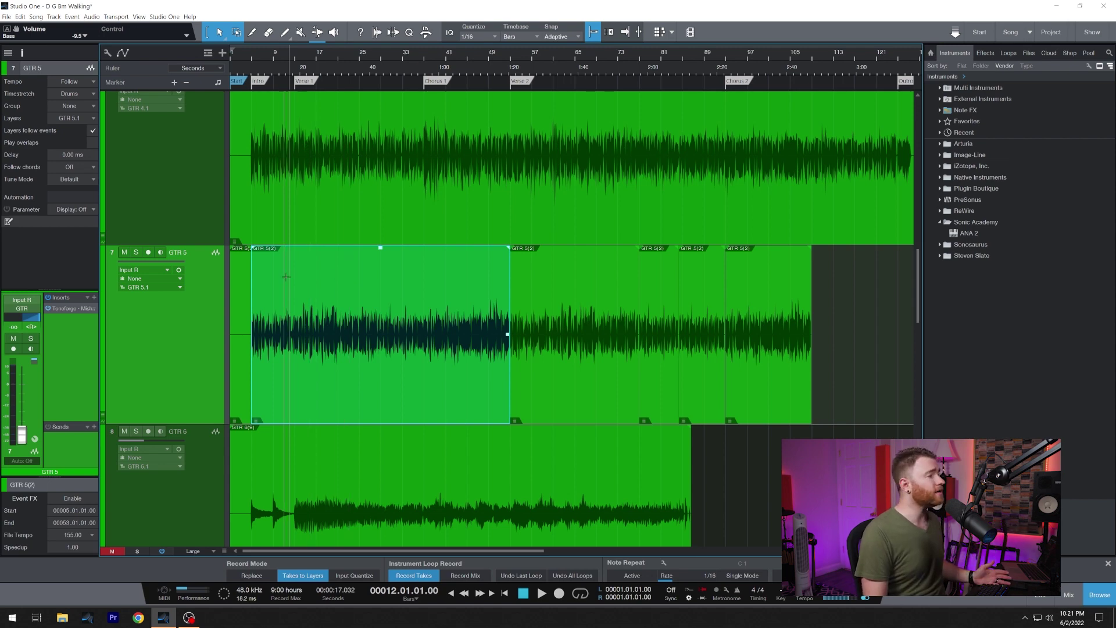
left_click_drag(297, 277, 424, 296)
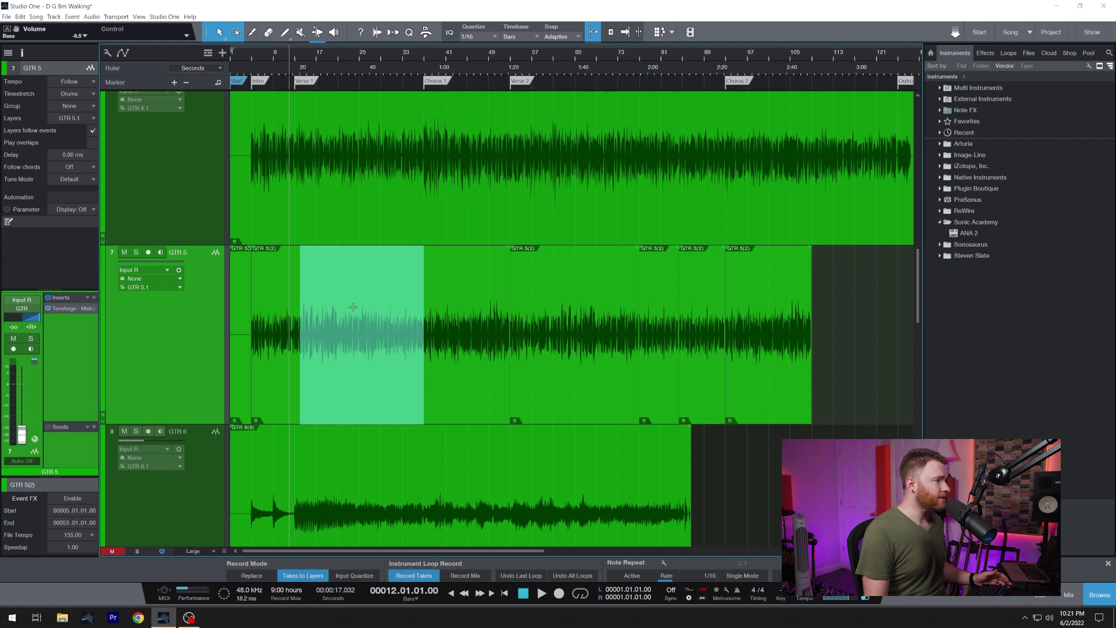
left_click_drag(353, 305, 474, 301)
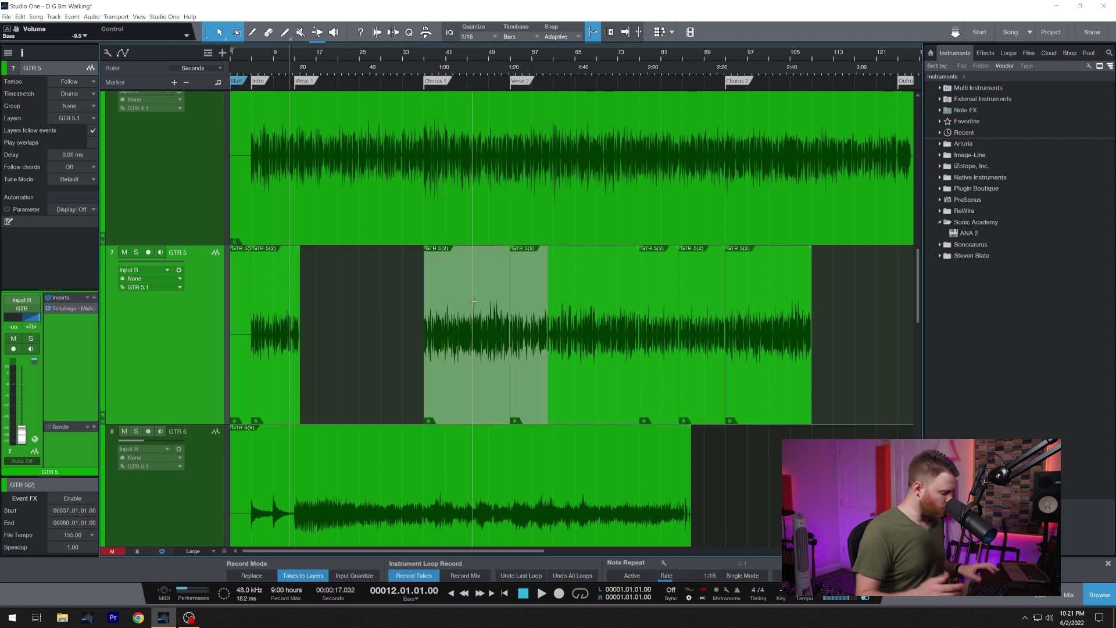
key("ctrl+z")
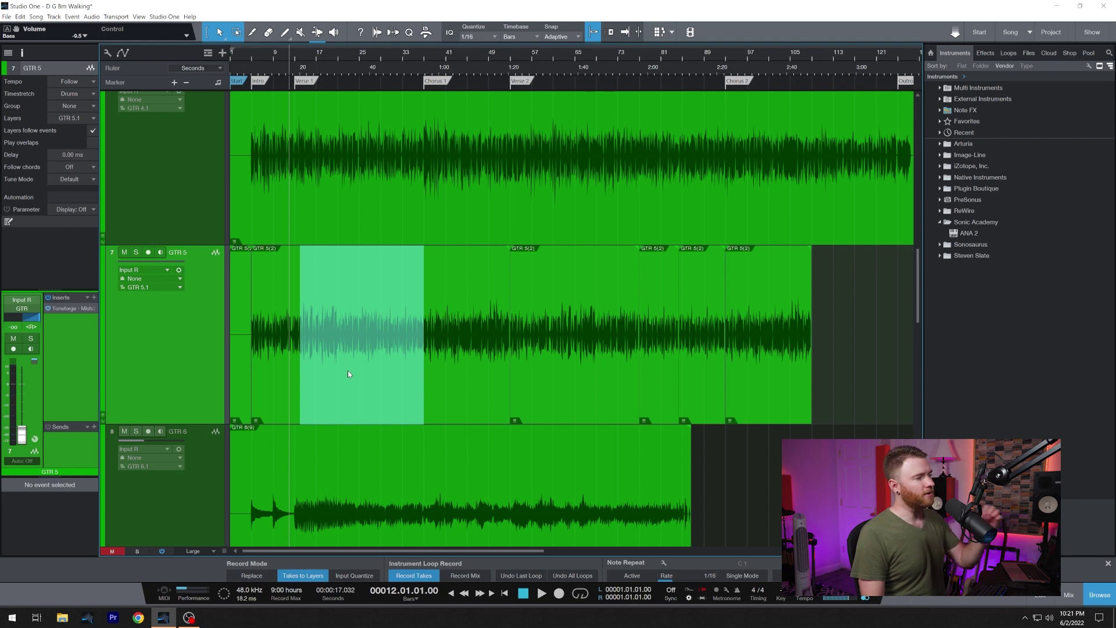
Select the first GTR 5(2) event and try dragging it toward bar 31
left_click(365, 377)
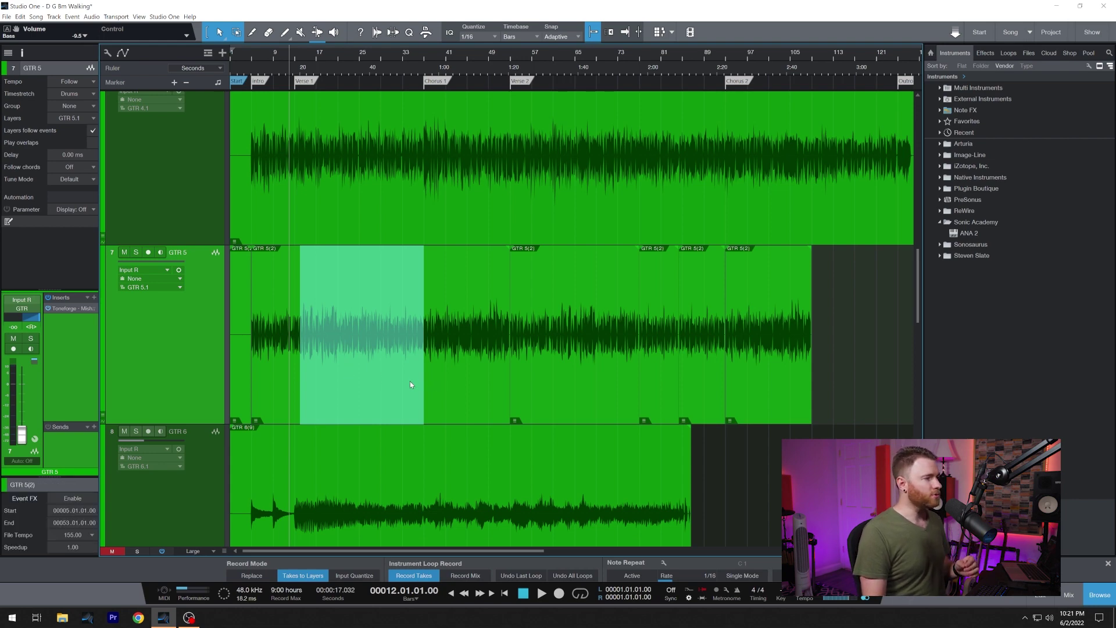
left_click(443, 389)
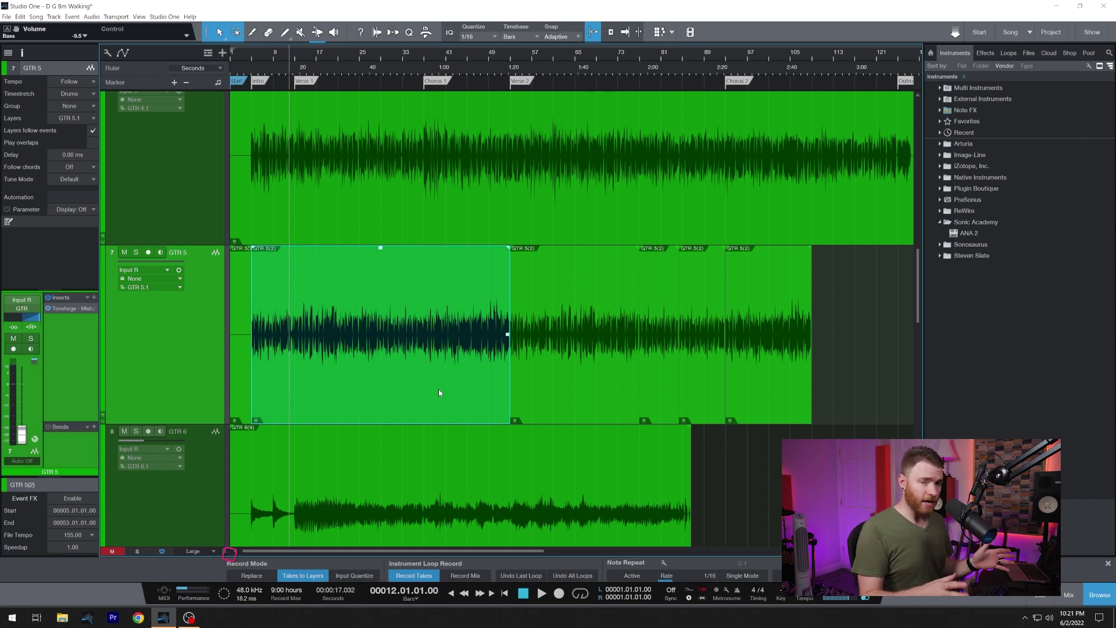
left_click_drag(439, 392, 392, 361)
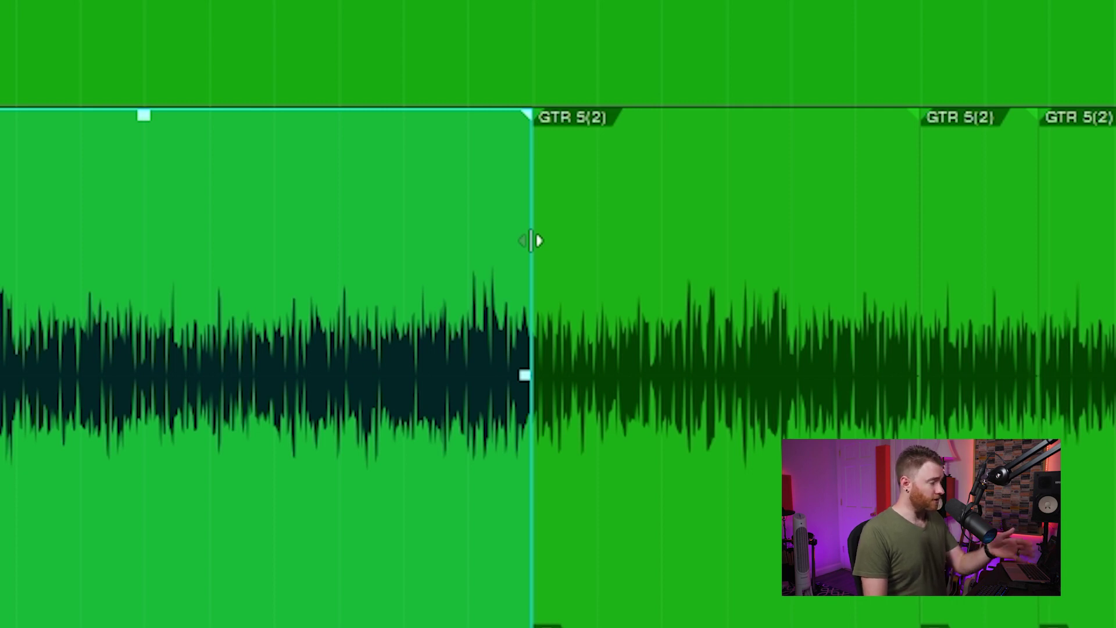
Trim the first GTR 5(2) event to end at 54.03.02.02 and adjust the last event's edge
left_click_drag(530, 240, 655, 230)
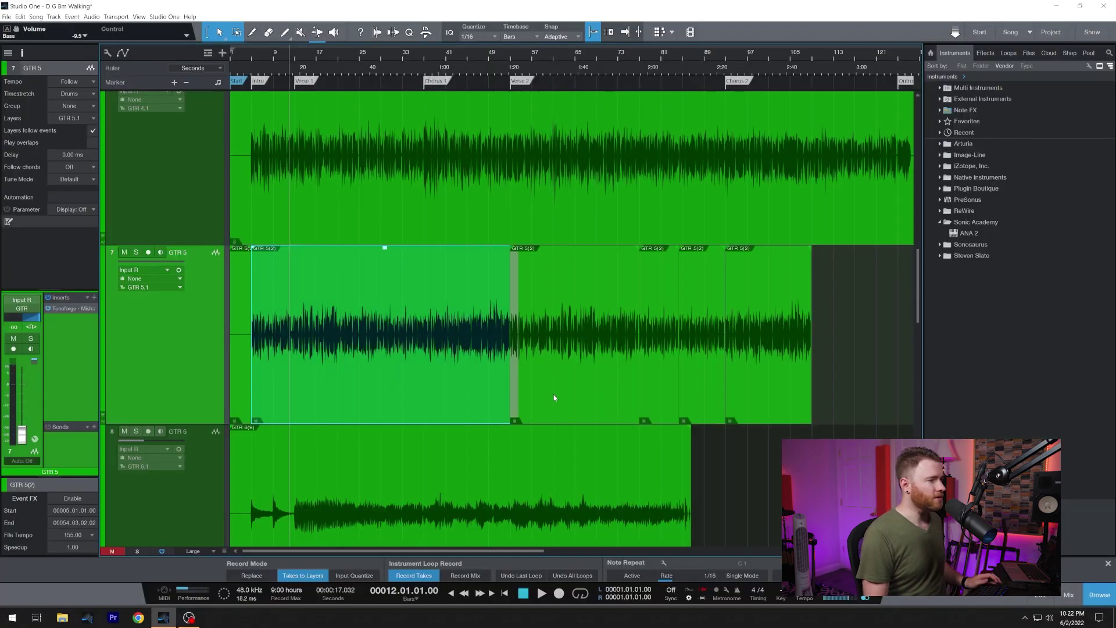
left_click(804, 359)
mouse_move(812, 343)
left_mouse_down()
mouse_move(860, 342)
mouse_move(762, 344)
mouse_move(844, 341)
mouse_move(767, 342)
mouse_move(823, 339)
mouse_move(766, 342)
mouse_move(811, 342)
left_mouse_up()
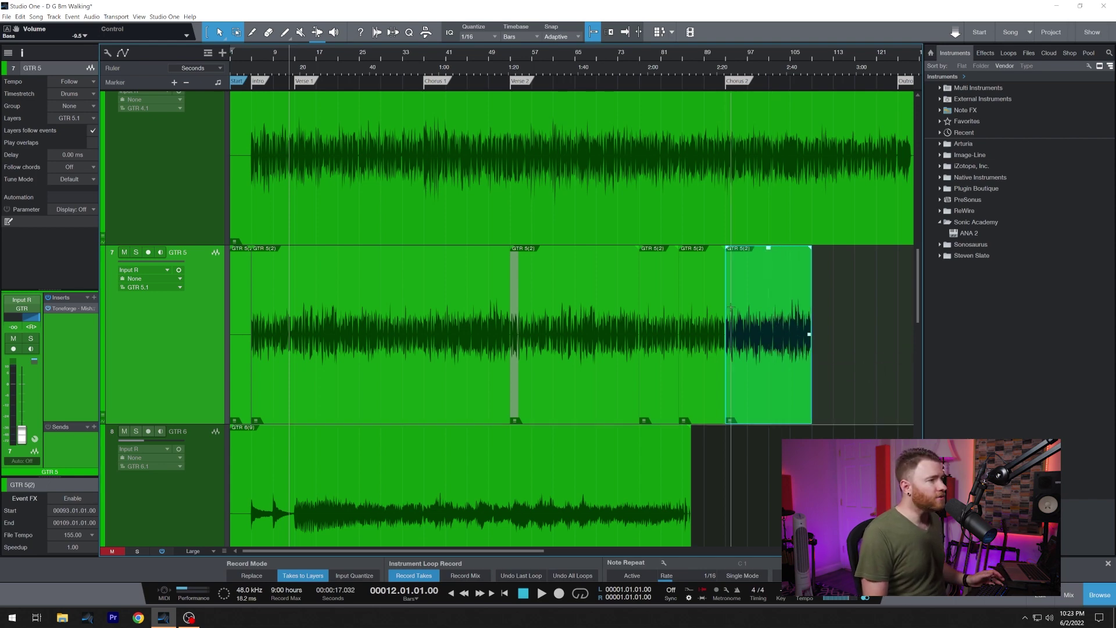
Drag the last GTR 5(2) event's start edge slightly later
mouse_move(725, 299)
left_mouse_down()
mouse_move(774, 300)
mouse_move(727, 300)
mouse_move(737, 300)
left_mouse_up()
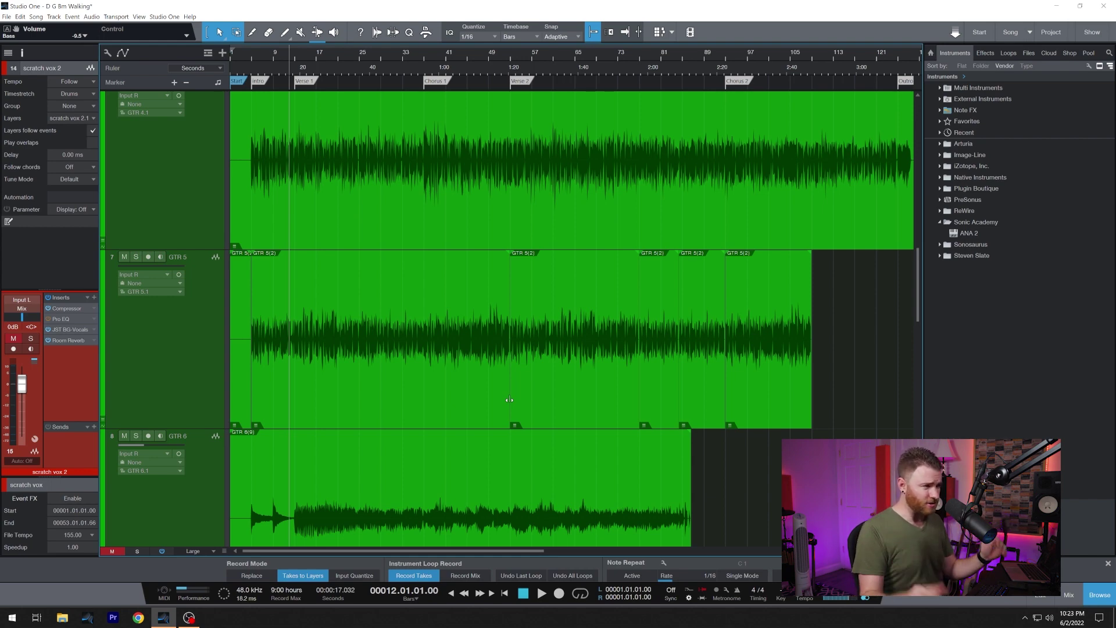
left_click(510, 416)
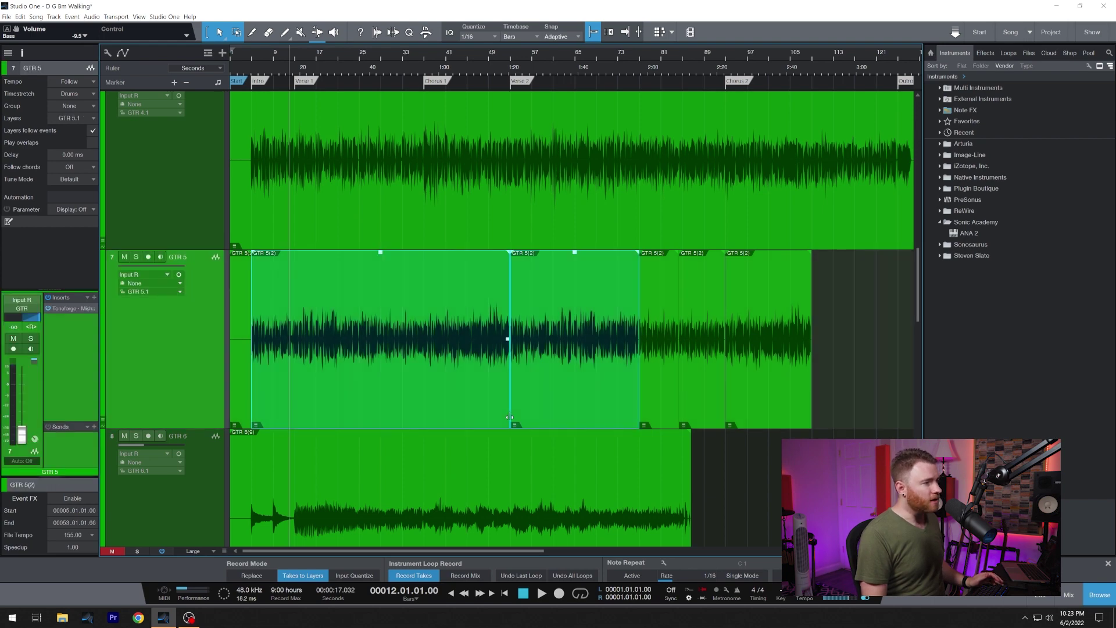
mouse_move(510, 417)
left_mouse_down()
mouse_move(459, 414)
mouse_move(491, 407)
mouse_move(525, 419)
mouse_move(509, 417)
left_mouse_up()
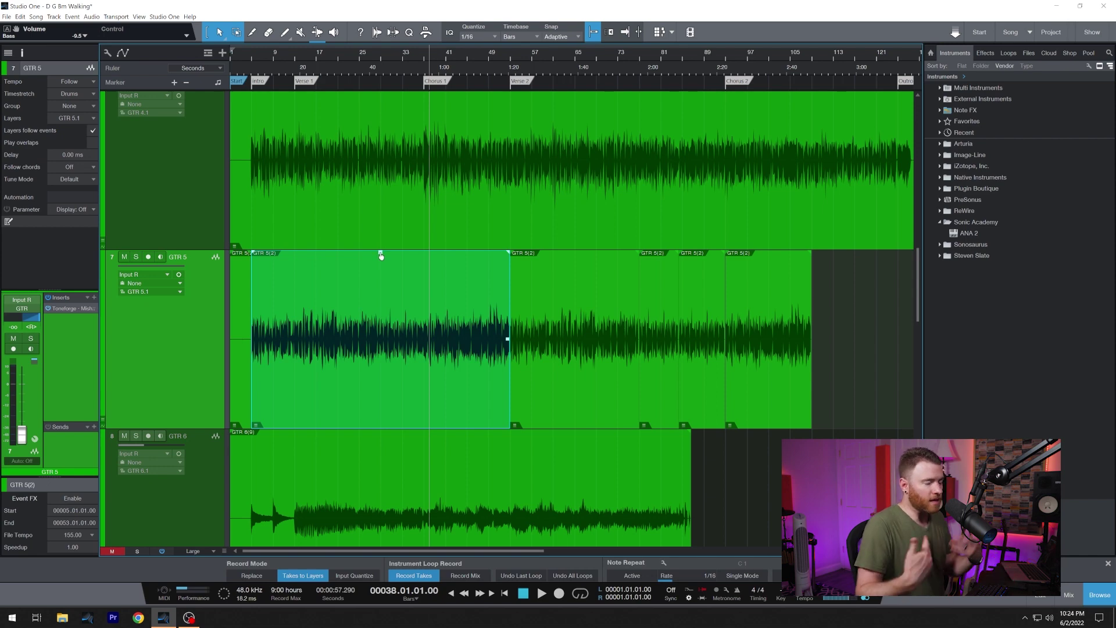
Raise the first GTR 5(2) event's gain to about +4 dB
left_click_drag(381, 255, 381, 256)
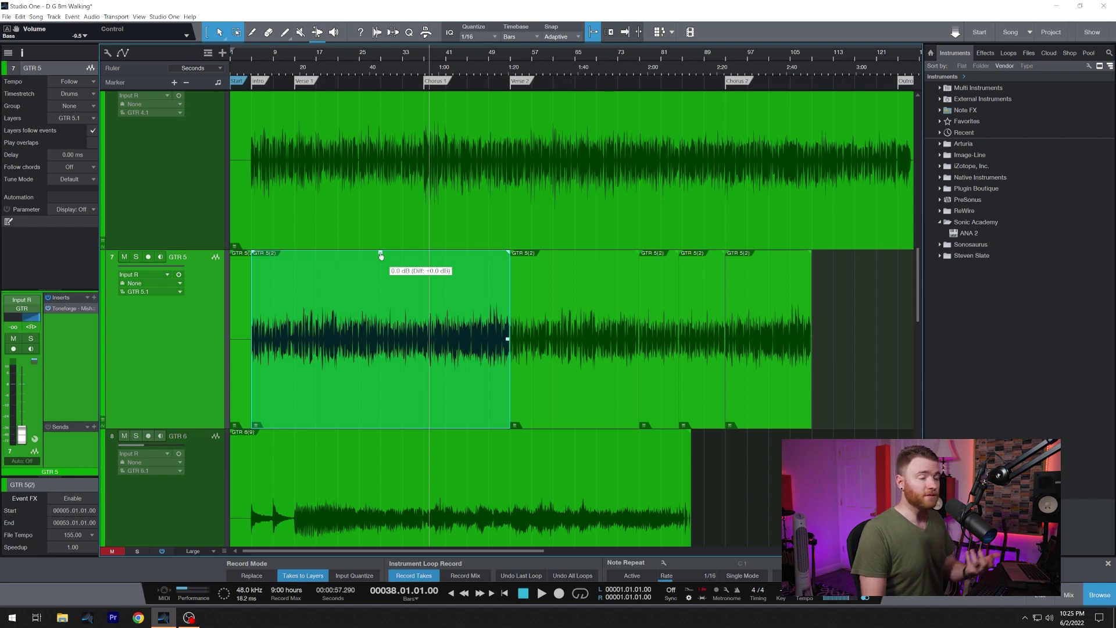
mouse_move(381, 255)
left_mouse_down()
mouse_move(386, 209)
mouse_move(381, 287)
mouse_move(390, 253)
mouse_move(381, 269)
mouse_move(380, 255)
left_mouse_up()
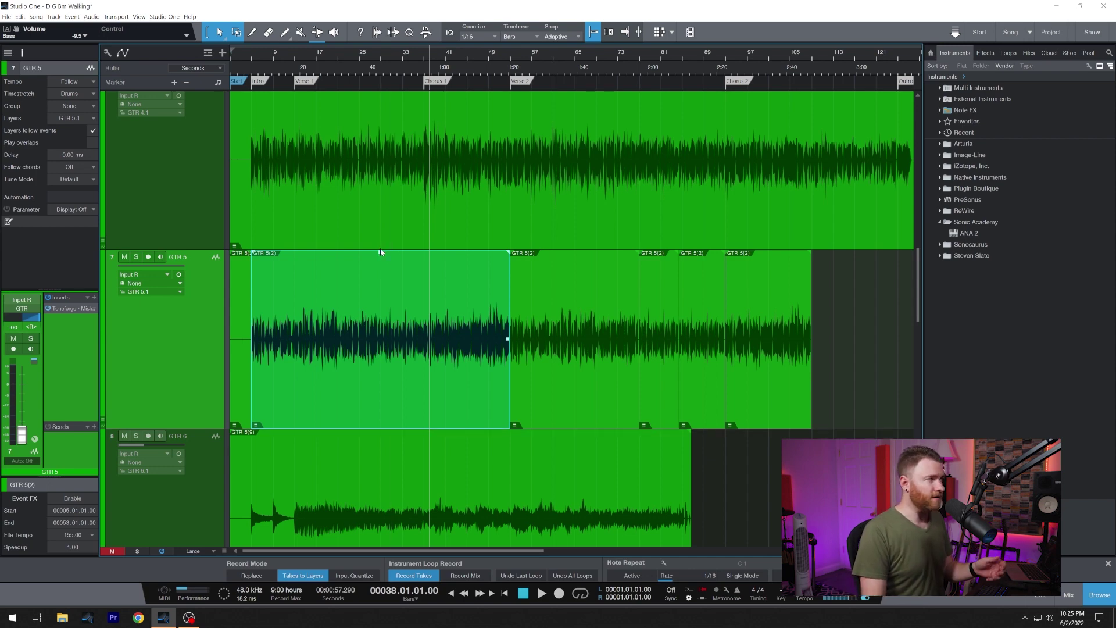
left_click_drag(381, 256, 381, 239)
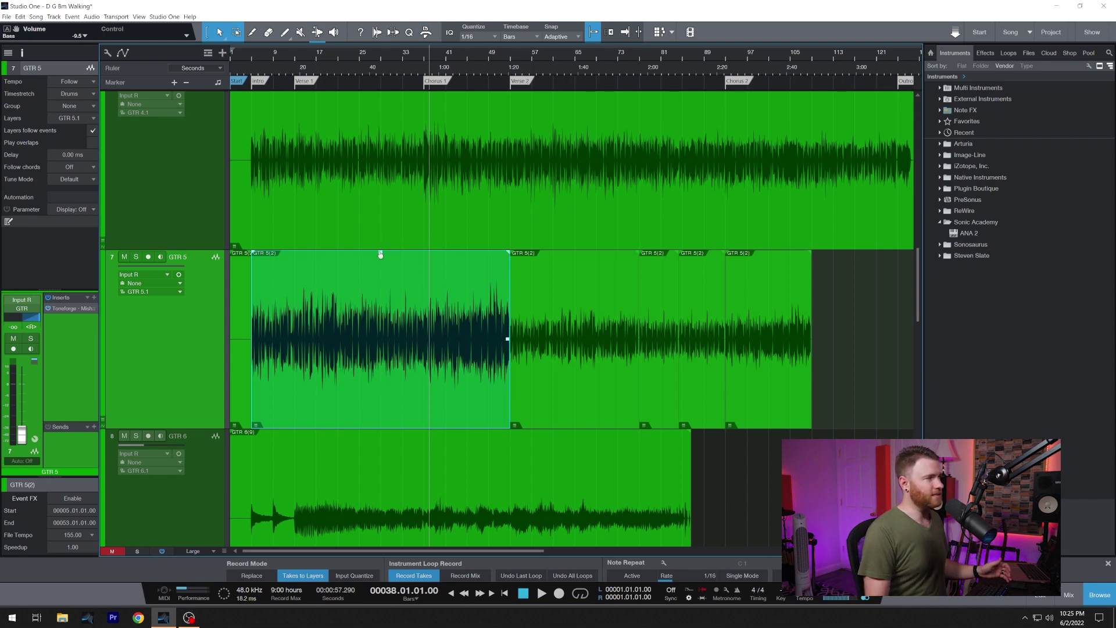
Select each GTR 5(2) event along the track in turn, ending back on the first
left_click(551, 398)
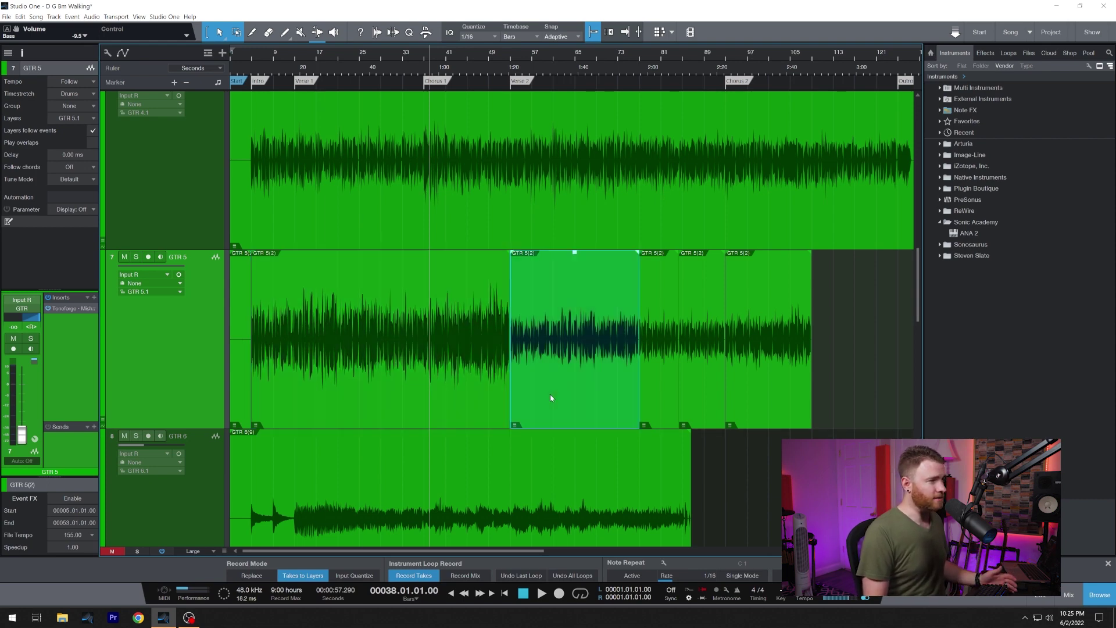
left_click(657, 405)
left_click(701, 399)
left_click(748, 400)
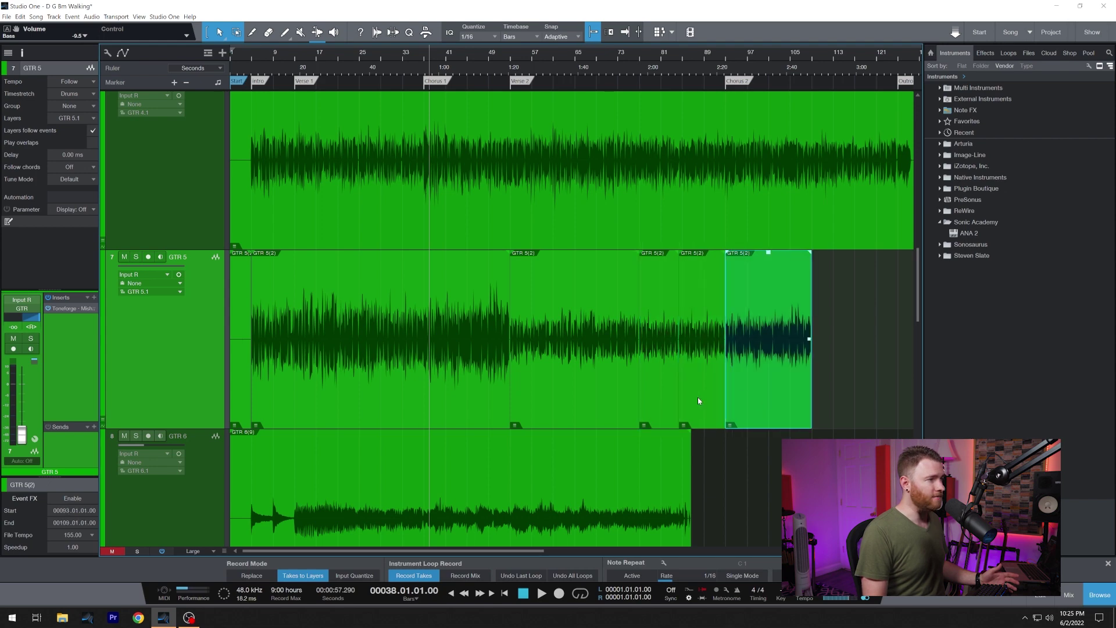
left_click(699, 400)
left_click(661, 399)
left_click(606, 399)
left_click(658, 398)
left_click(697, 397)
left_click(750, 400)
left_click(473, 378)
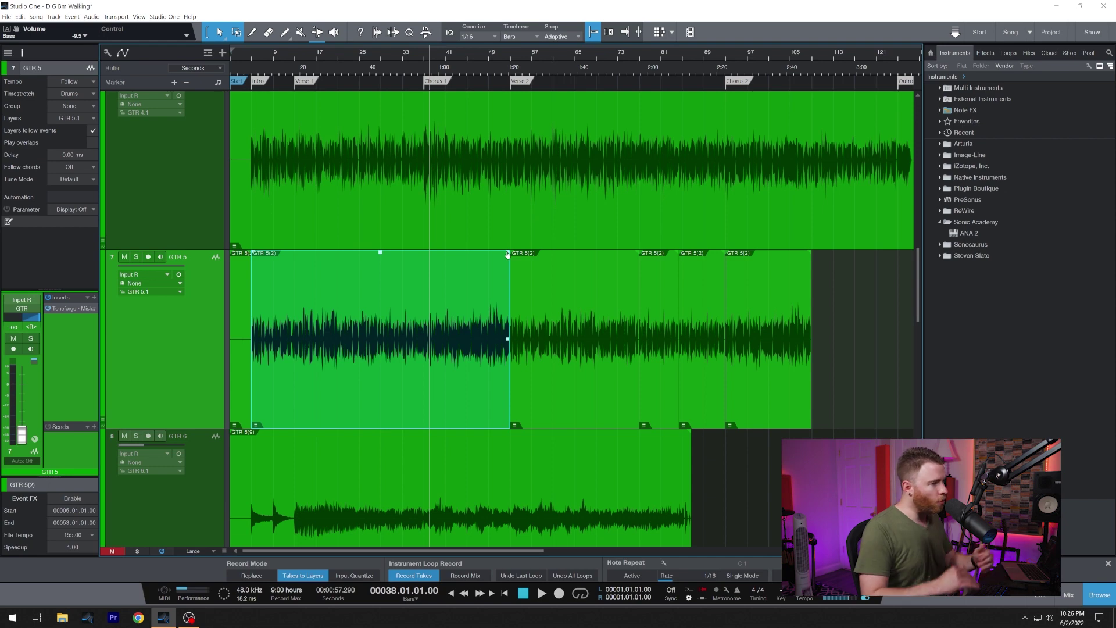
Add a fade-out to the first GTR 5(2) event and bend it into a logarithmic curve
left_click_drag(508, 254, 438, 258)
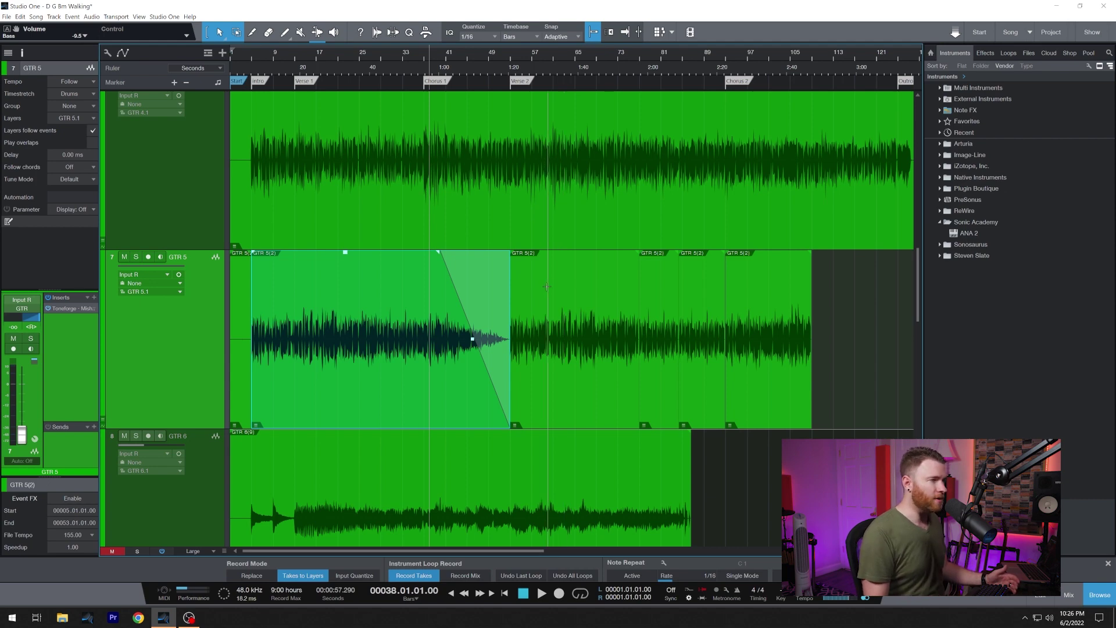
left_click_drag(473, 338, 473, 364)
Undo the fade-out on the first GTR 5(2) event
key("ctrl+z")
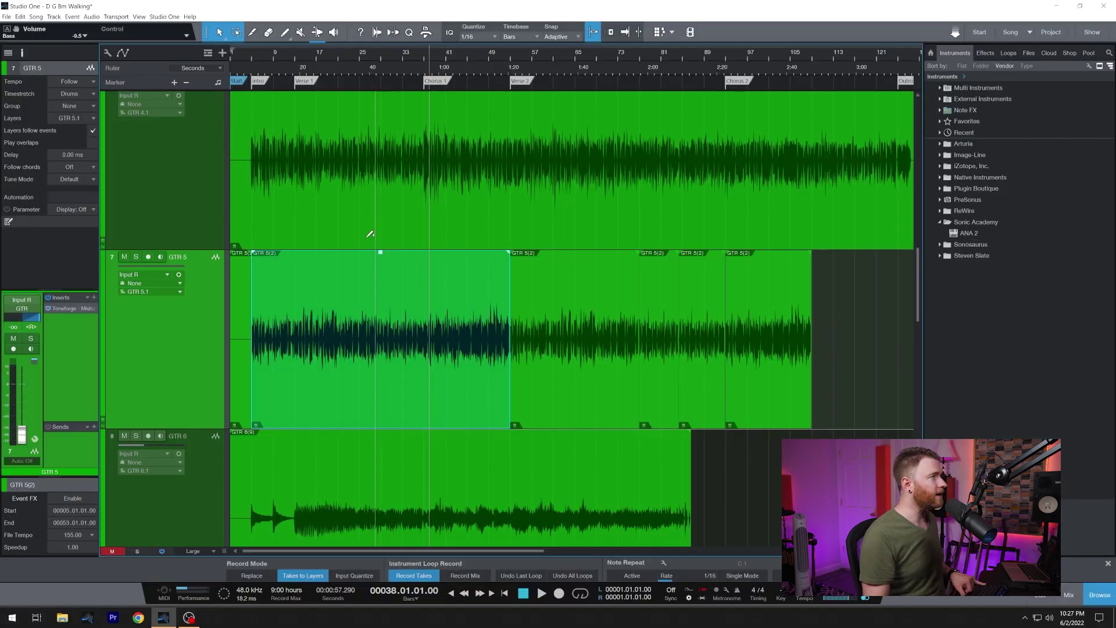
Switch to the Split Tool and cut the first GTR 5(2) event at ten points
right_click(222, 36)
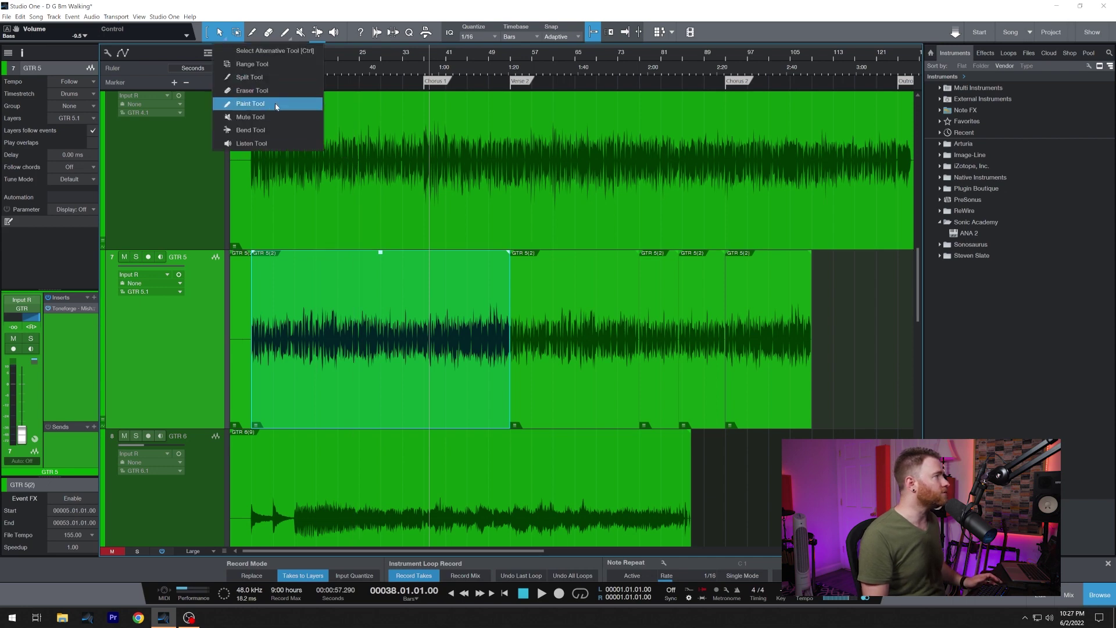
left_click(274, 77)
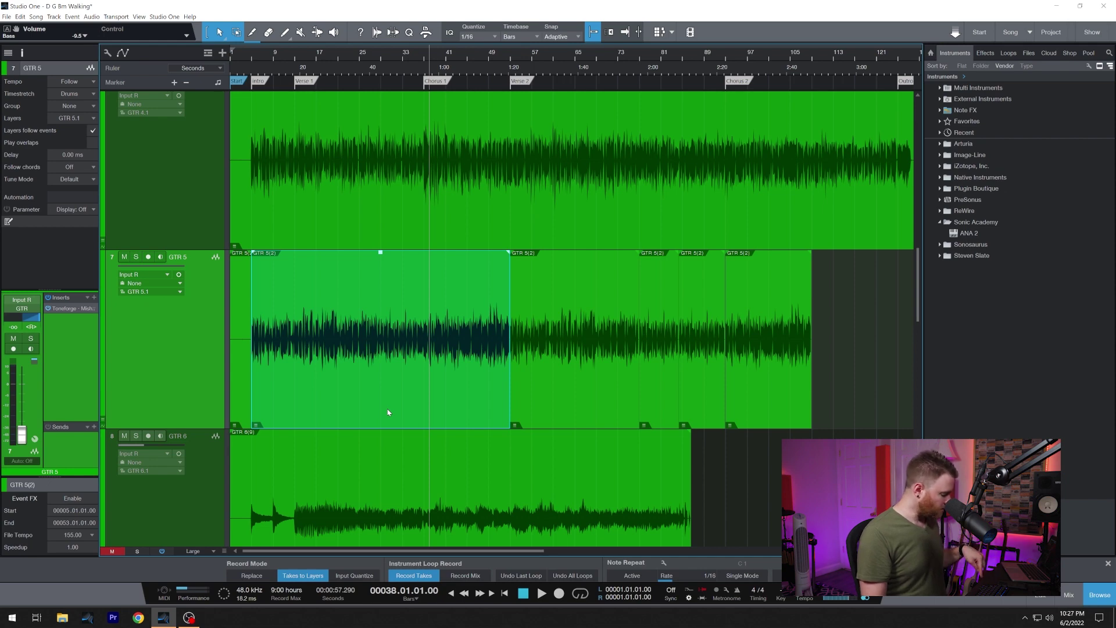
left_click(317, 400)
left_click(343, 397)
left_click(388, 391)
left_click(431, 390)
left_click(464, 388)
left_click(490, 387)
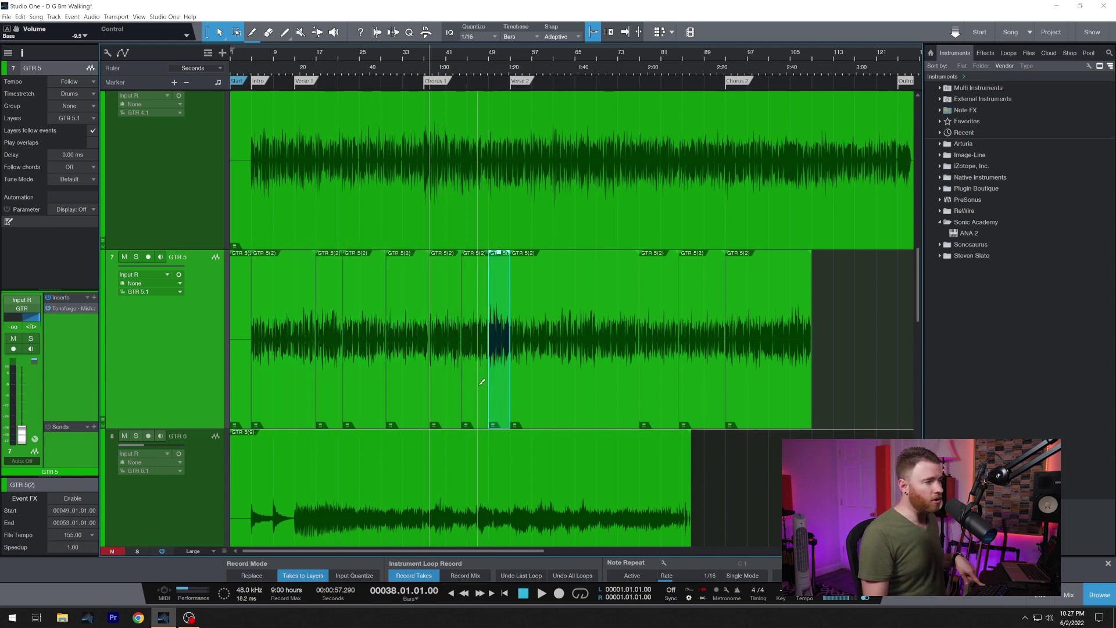
left_click(478, 385)
left_click(452, 388)
left_click(408, 391)
left_click(375, 393)
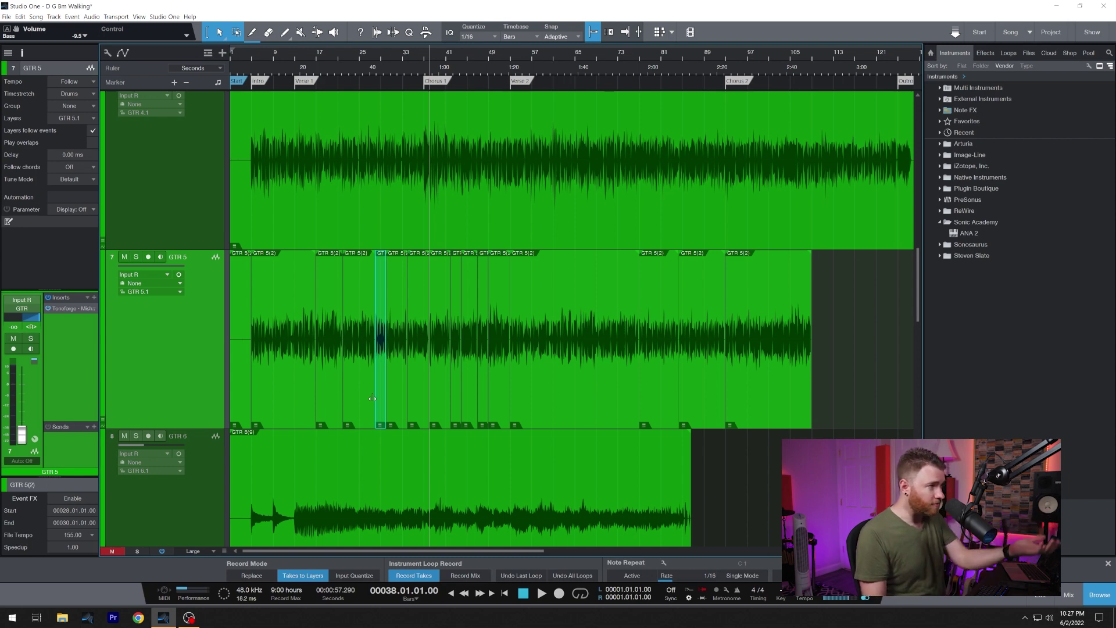
Rejoin the chopped GTR 5(2) pieces into one event, then split it at bar 22
left_click_drag(375, 403, 367, 408)
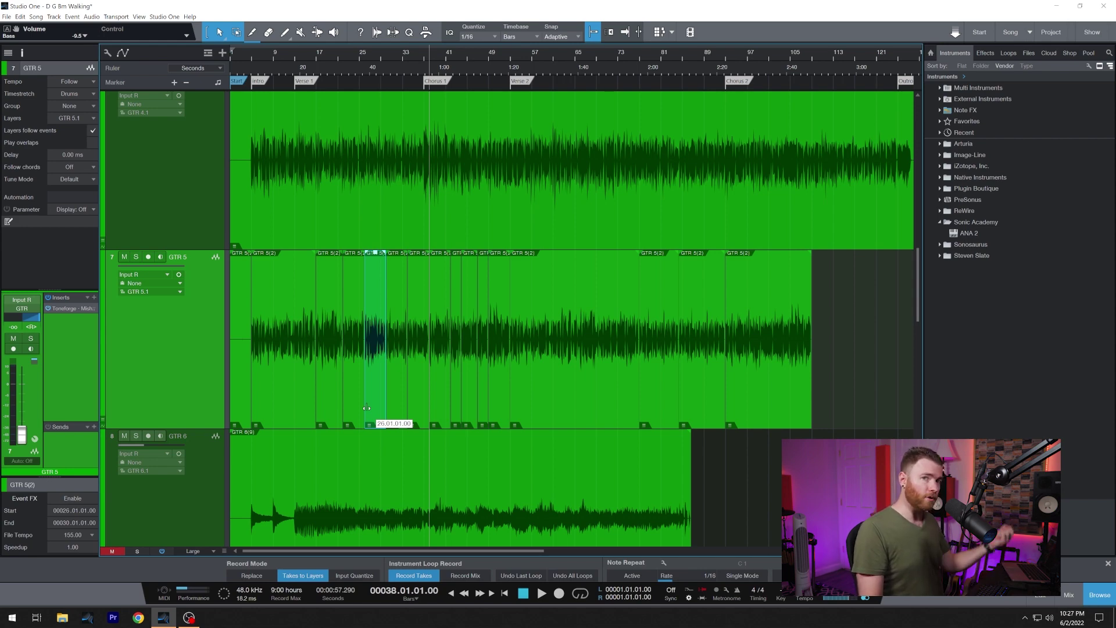
left_click_drag(367, 407, 364, 414)
key("ctrl+z")
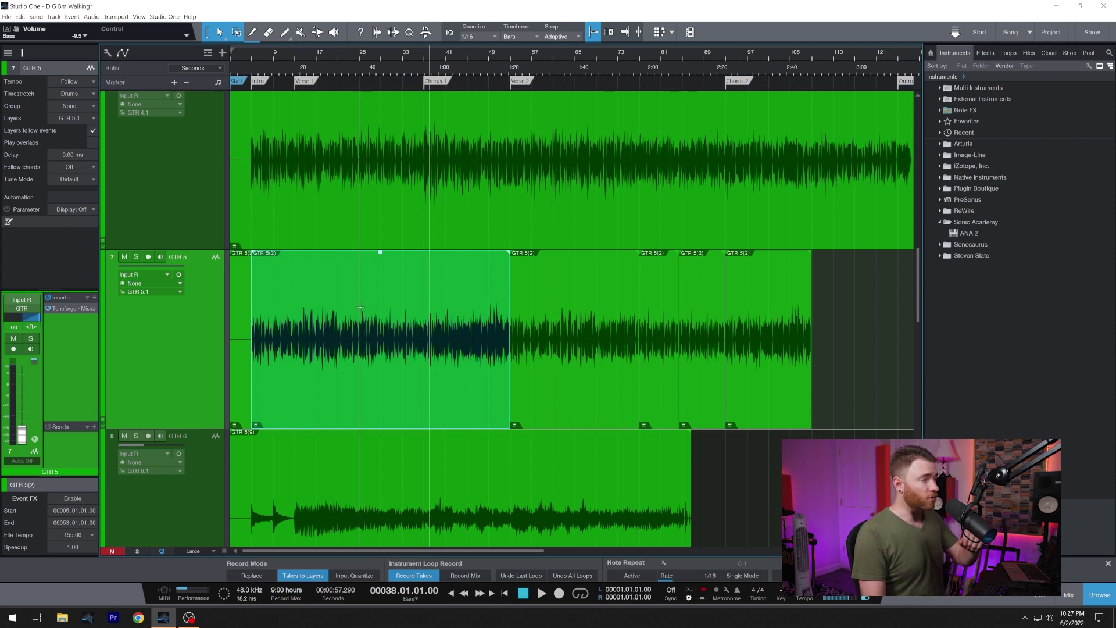
left_click(342, 294, "alt")
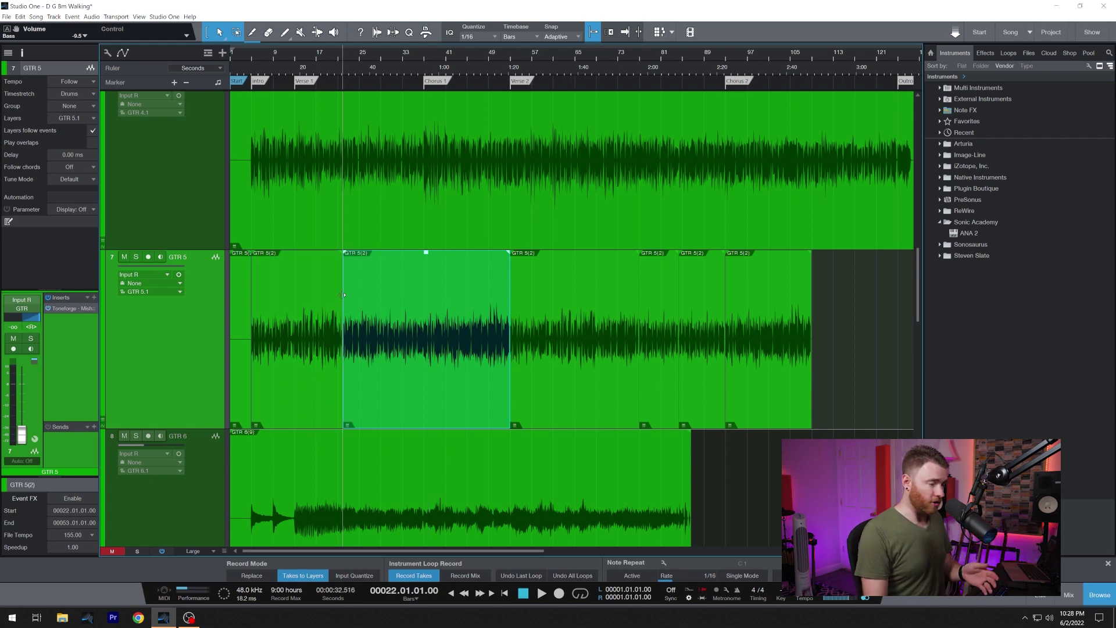
Undo the bar 22 split, copy the guitar event to the track's end, and lower the copy's gain
key("ctrl+z")
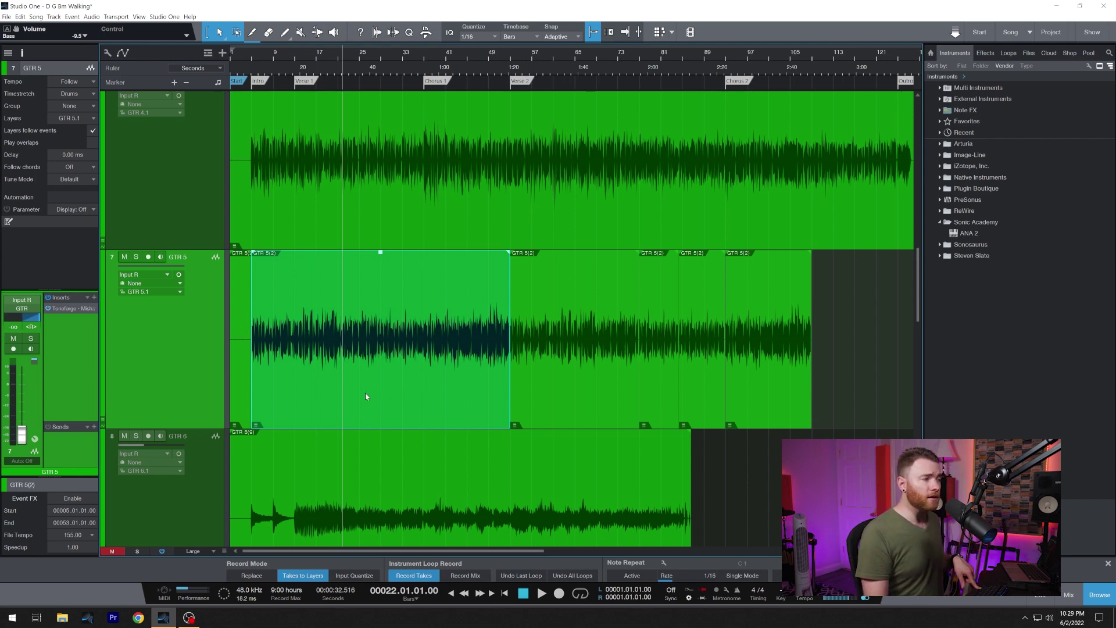
left_click_drag(365, 392, 832, 391)
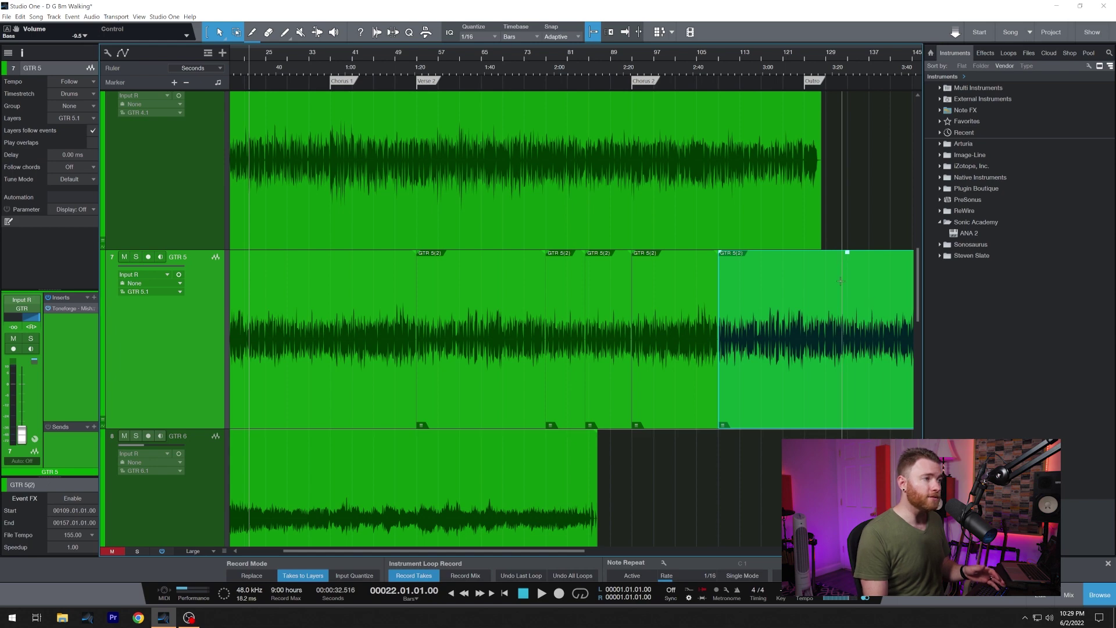
mouse_move(846, 253)
left_click_drag(846, 253, 847, 270)
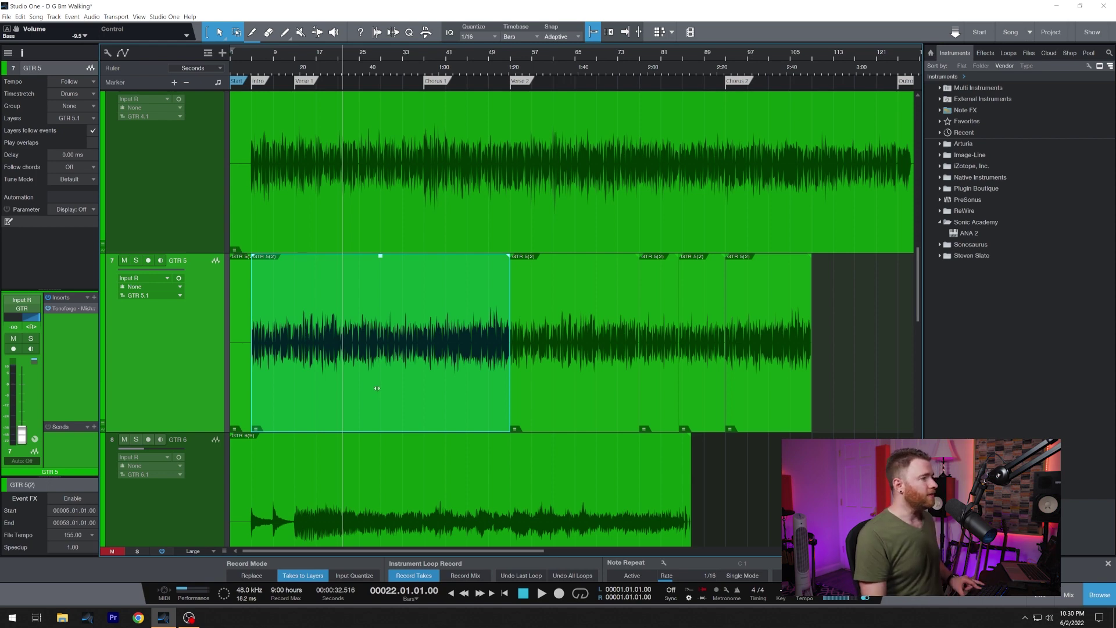
Slip the audio inside the first GTR 5(2) event and the short bar-77 event, keeping their borders fixed
mouse_move(377, 389)
left_mouse_down()
mouse_move(401, 388)
mouse_move(367, 387)
mouse_move(393, 381)
mouse_move(378, 383)
left_mouse_up()
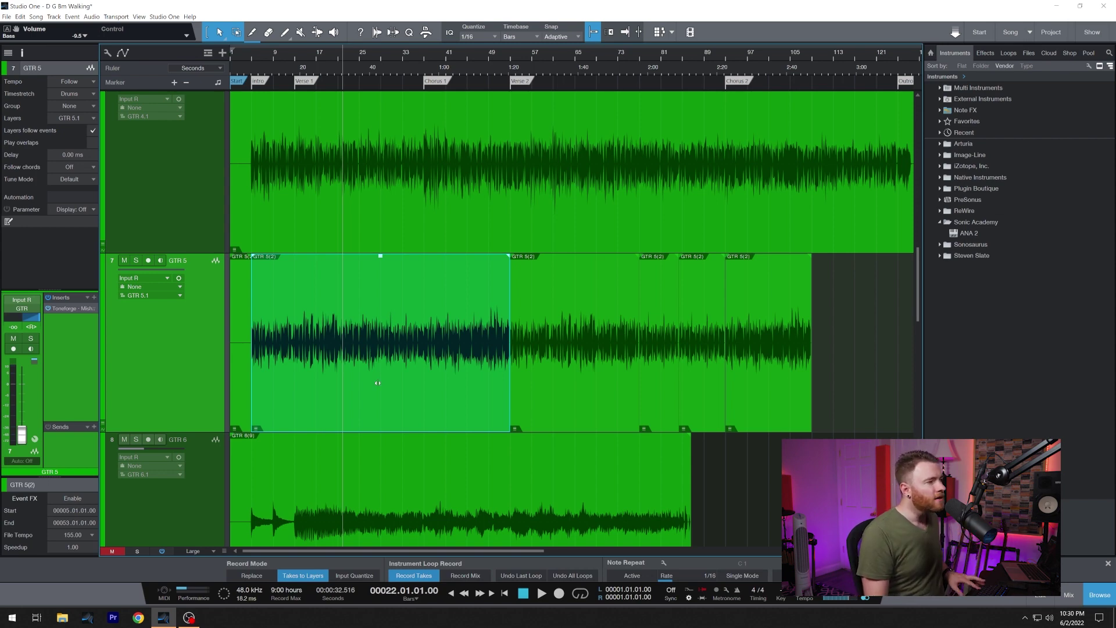
left_click_drag(378, 384, 383, 382)
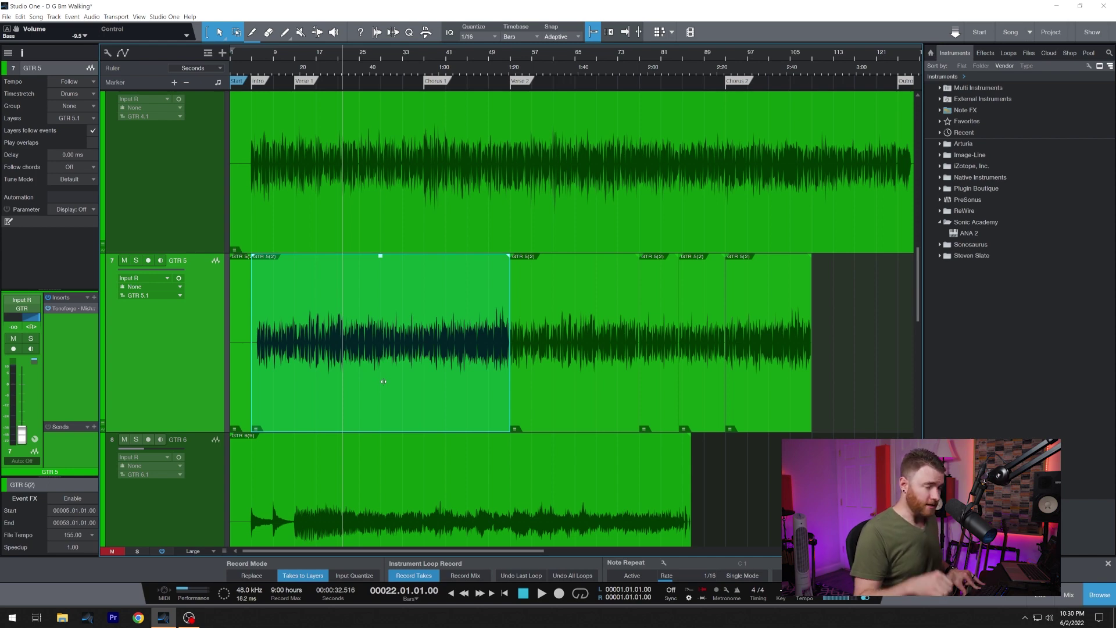
mouse_move(384, 382)
left_mouse_down()
mouse_move(369, 383)
mouse_move(383, 381)
left_mouse_up()
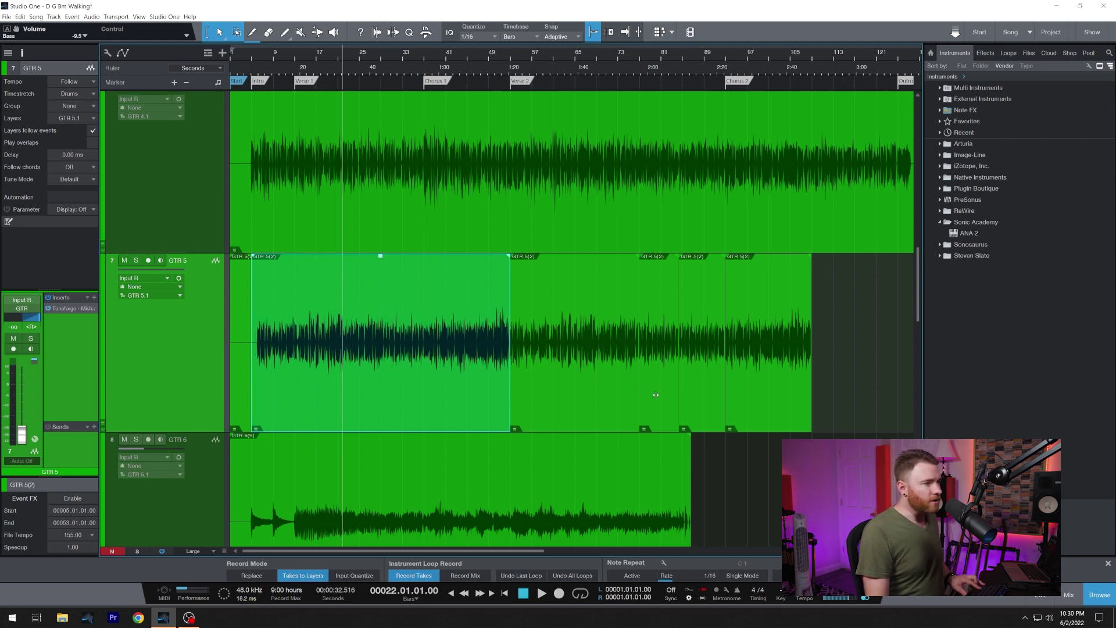
left_click_drag(655, 390, 669, 397)
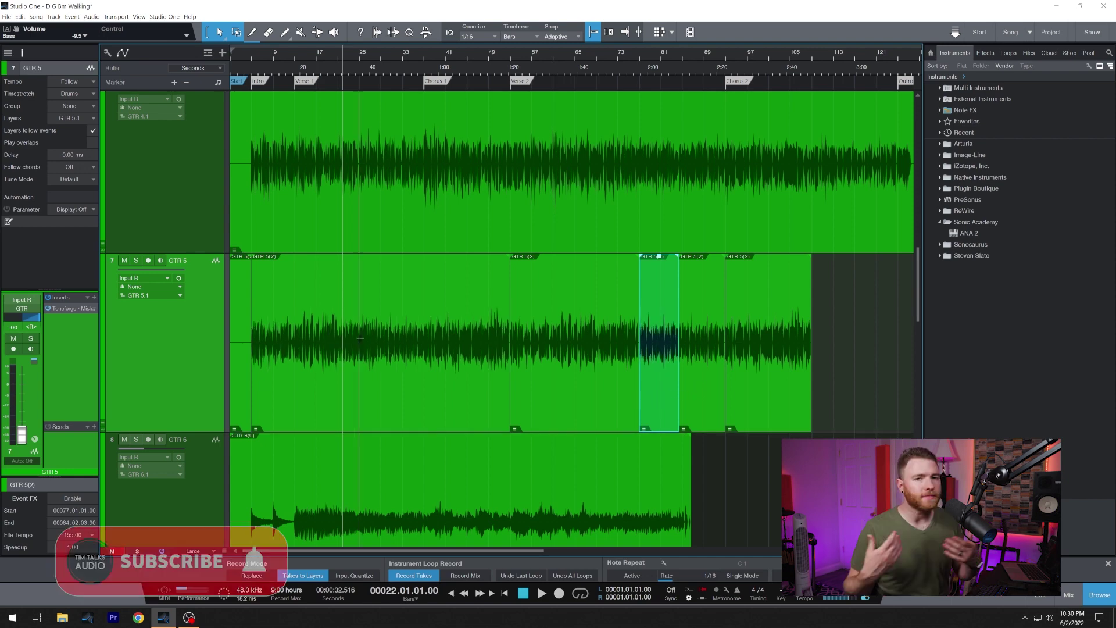